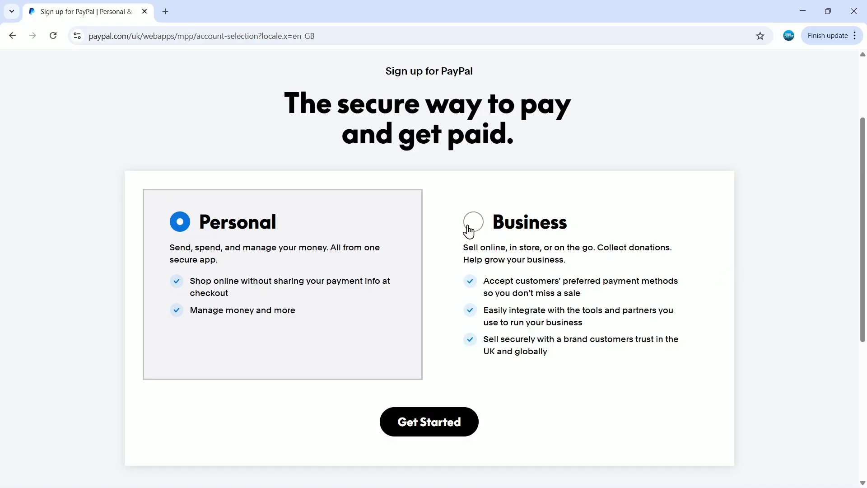
Step: Start signing up for a new personal PayPal account
scroll(467, 253, up, 2)
scroll(468, 253, up, 3)
scroll(332, 280, down, 3)
scroll(484, 386, down, 1)
click(451, 381)
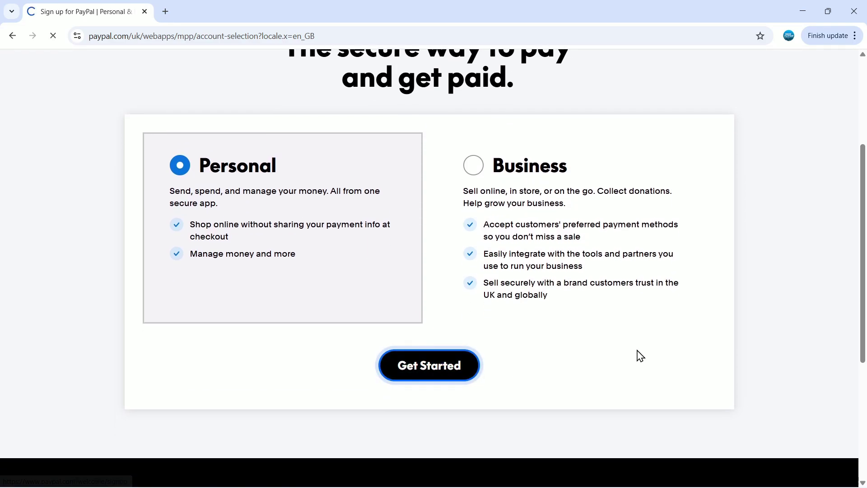
Step: Paste the account's email address into the Email field and submit it
click(491, 162)
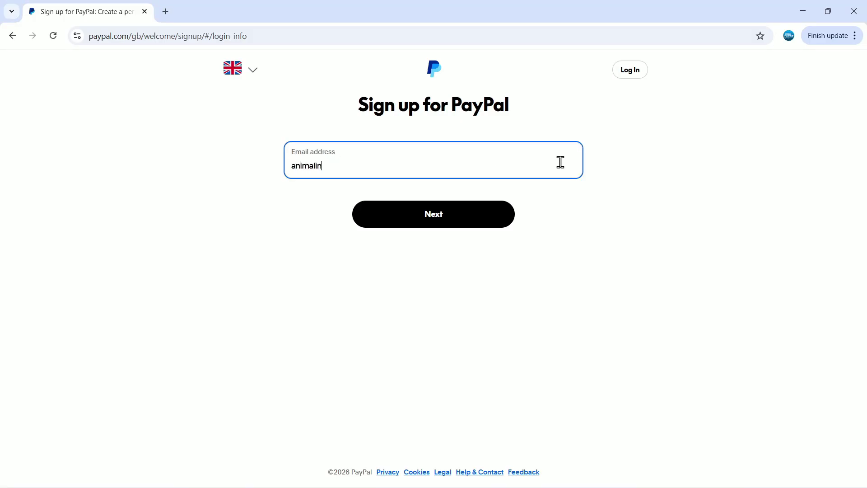
key(ctrl+a)
key(ctrl+v)
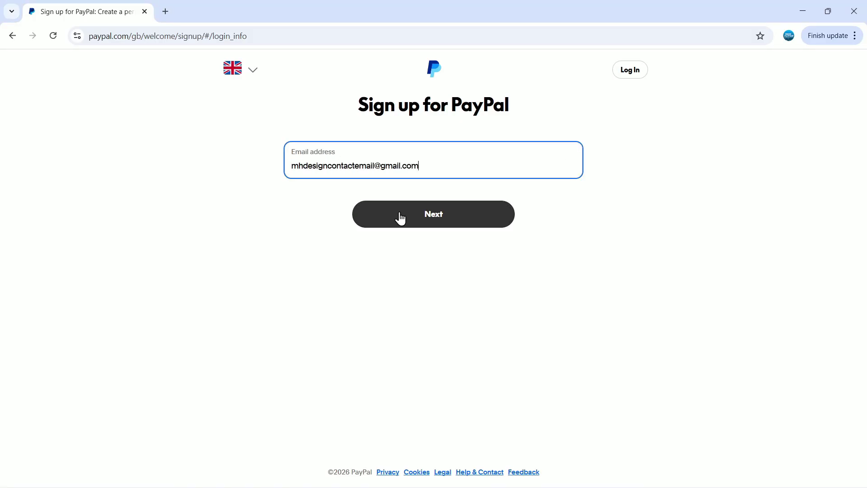
click(416, 217)
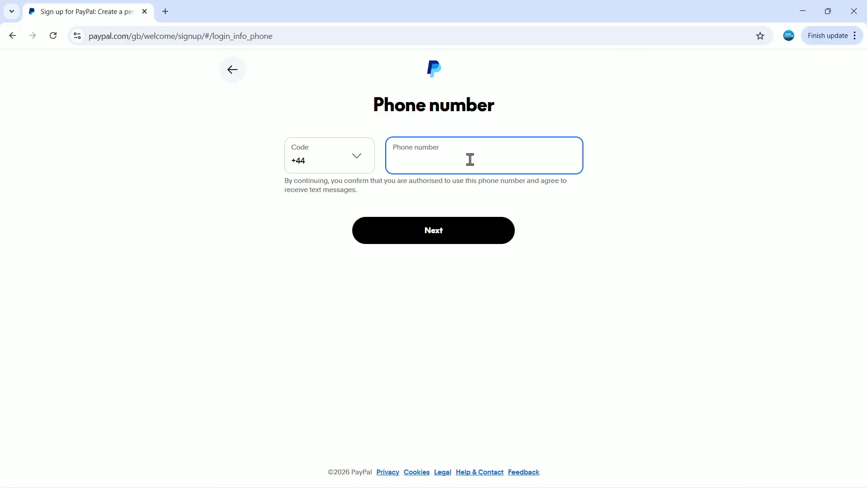
Step: Enter the phone number and confirm it with the six-digit texted code
click(470, 159)
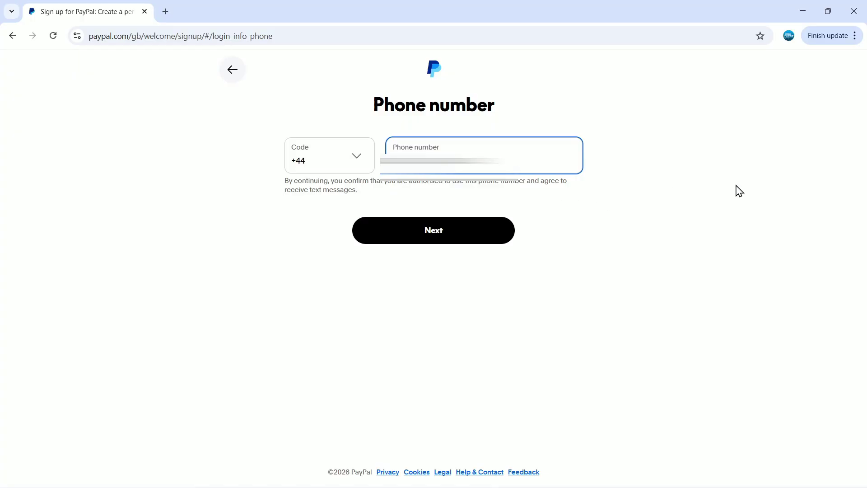
key(Return)
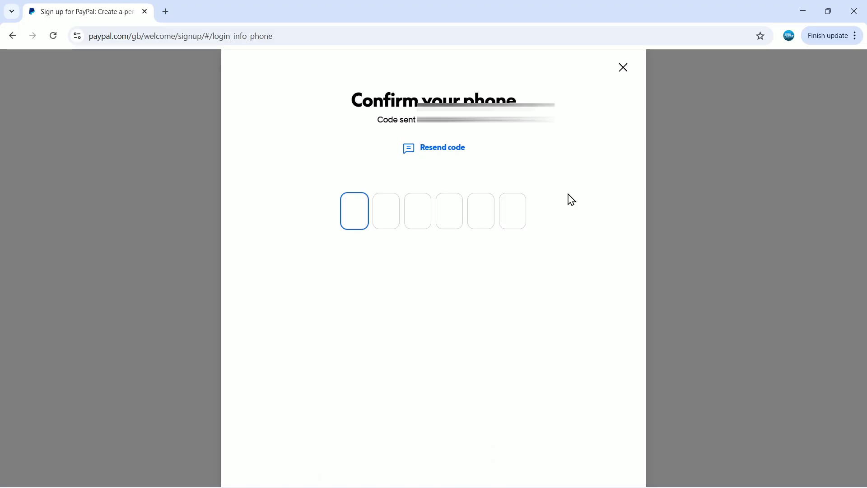
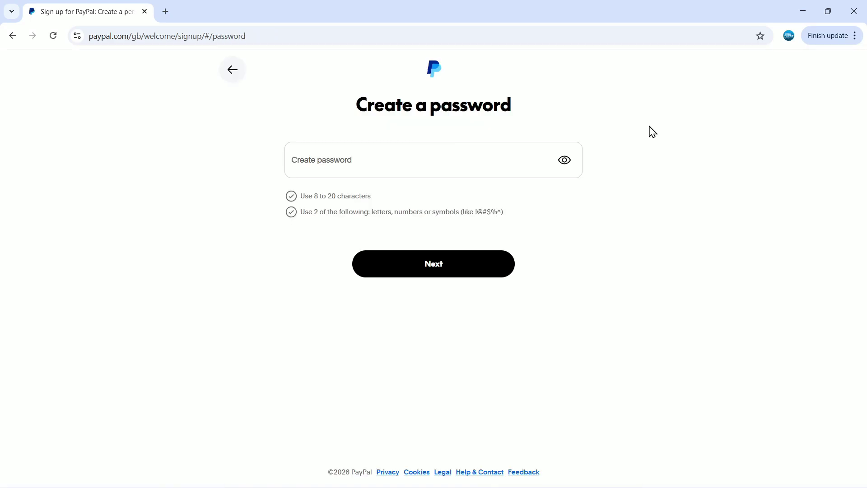
click(509, 162)
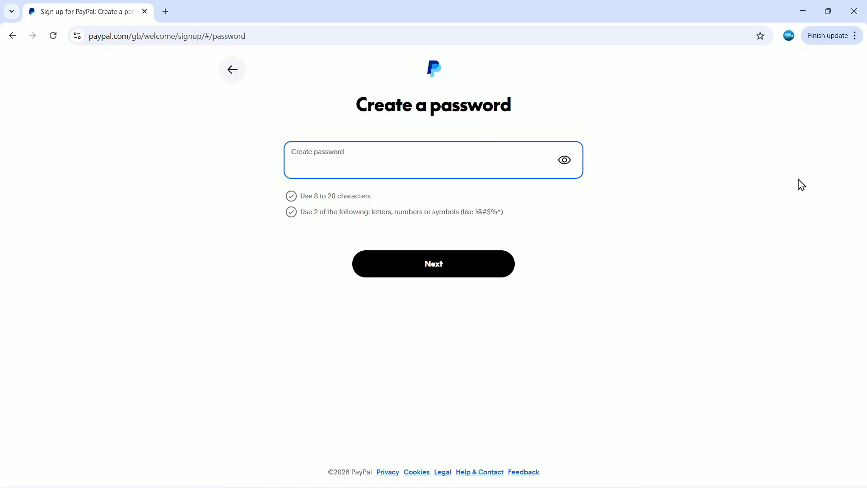
Step: Set the account password, then submit first name, last name and date of birth
text(••••••)
key(Return)
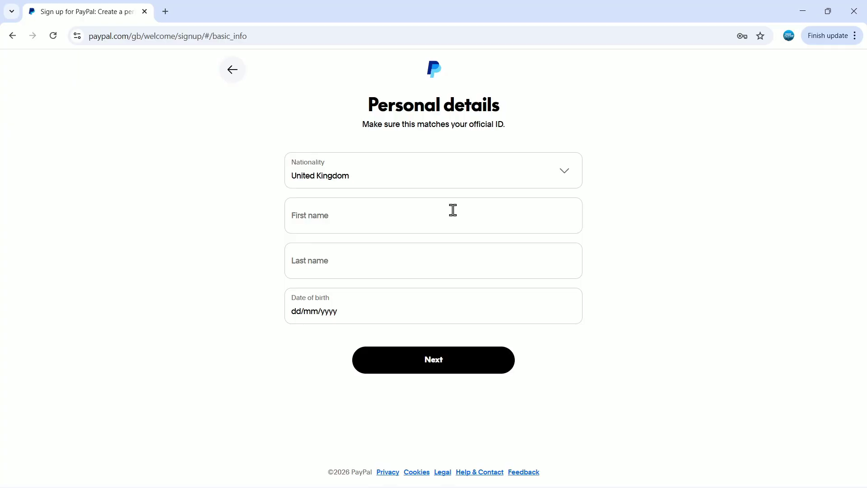
click(453, 210)
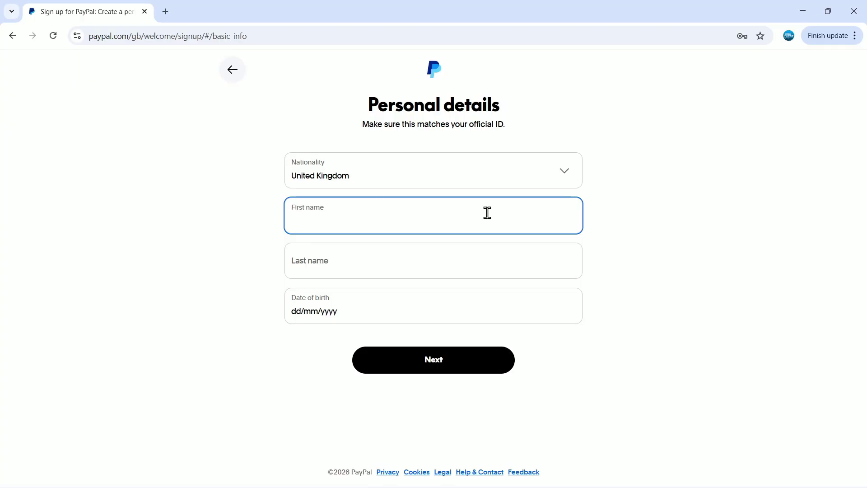
text(M)
click(438, 258)
text(H)
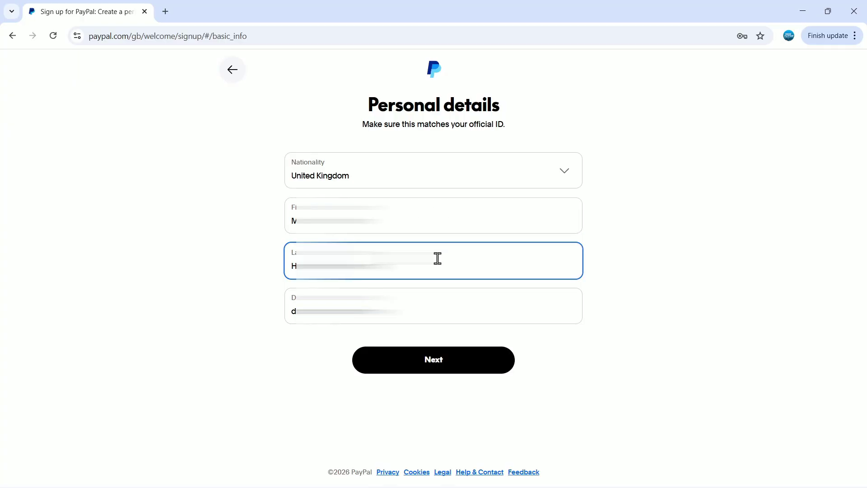
key(Tab)
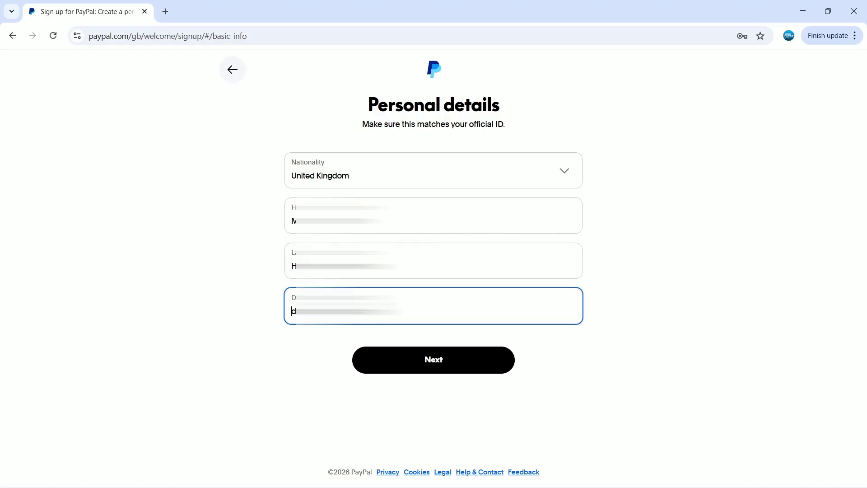
key(Return)
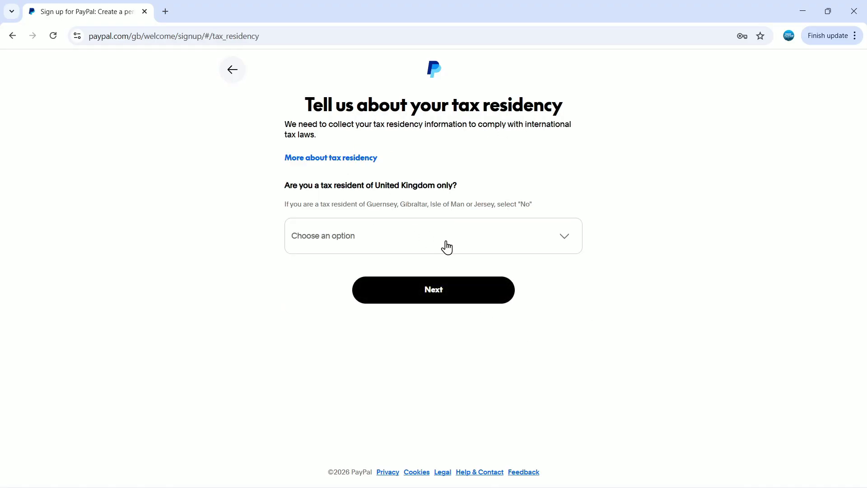
Step: Answer Yes to UK-only tax residency and fill in the home address
click(470, 242)
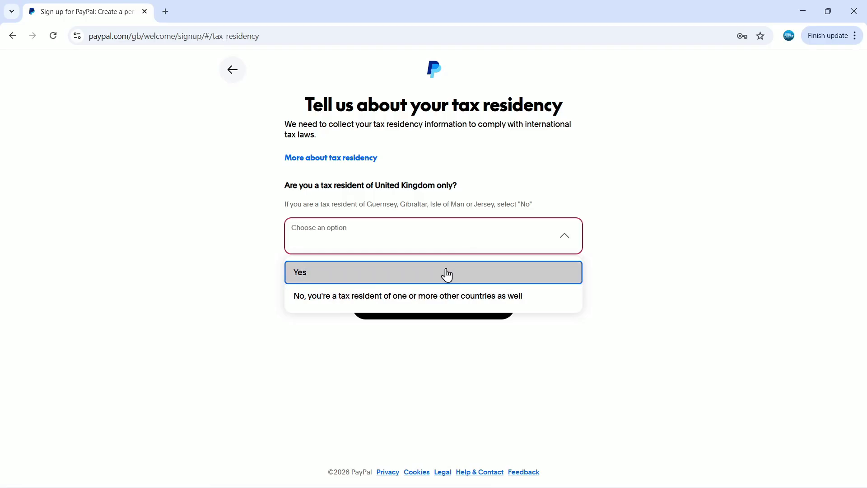
click(386, 277)
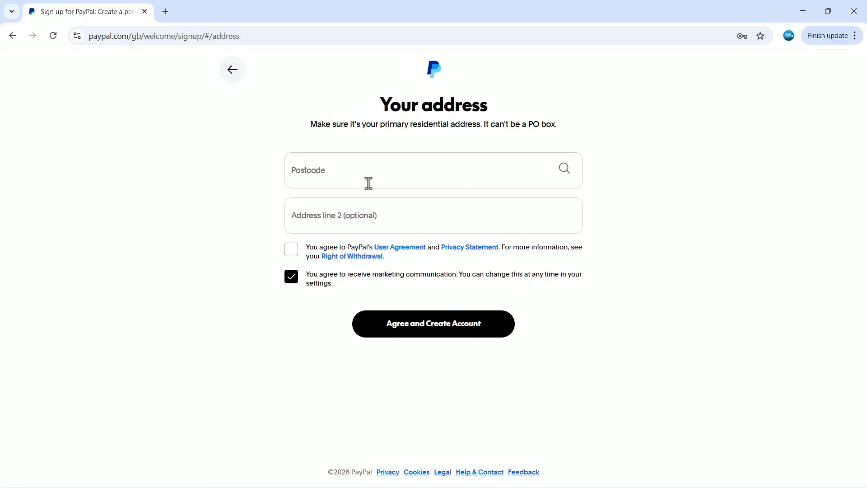
click(382, 171)
click(548, 224)
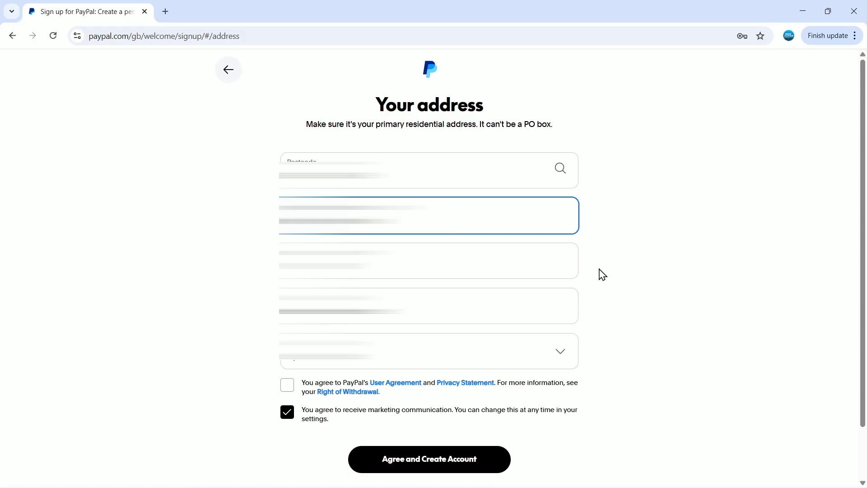
Step: Accept the user agreement, decline marketing emails, and create the account
click(289, 388)
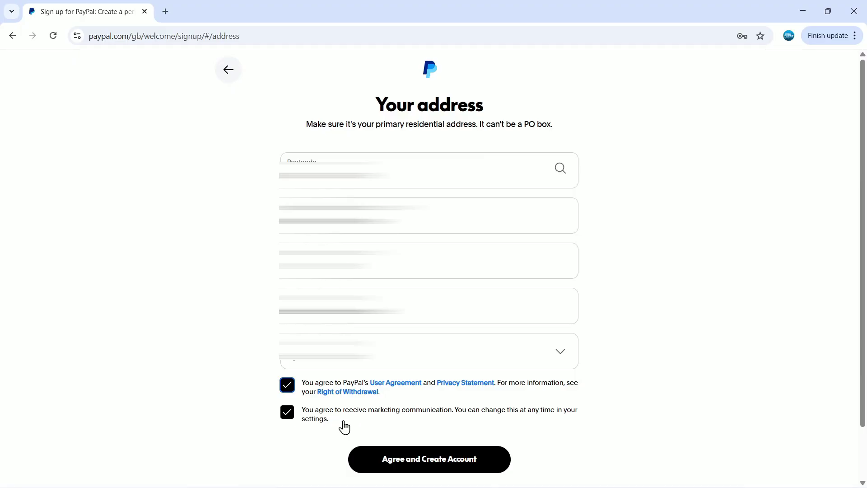
click(291, 414)
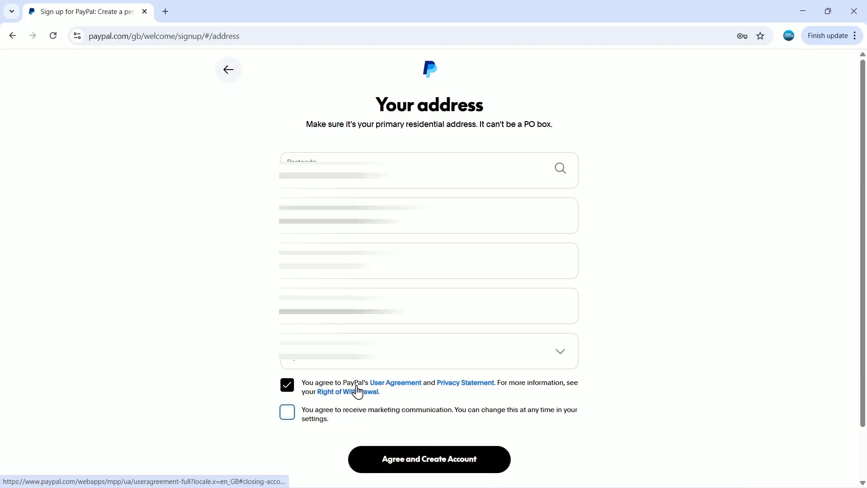
click(451, 460)
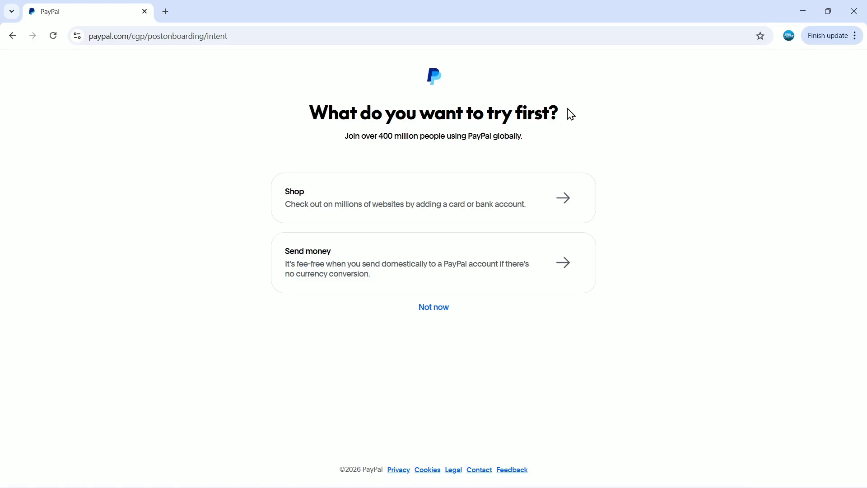
Step: Skip both the 'What do you want to try first?' choice and adding a card
drag(555, 110, 272, 116)
click(352, 111)
click(439, 309)
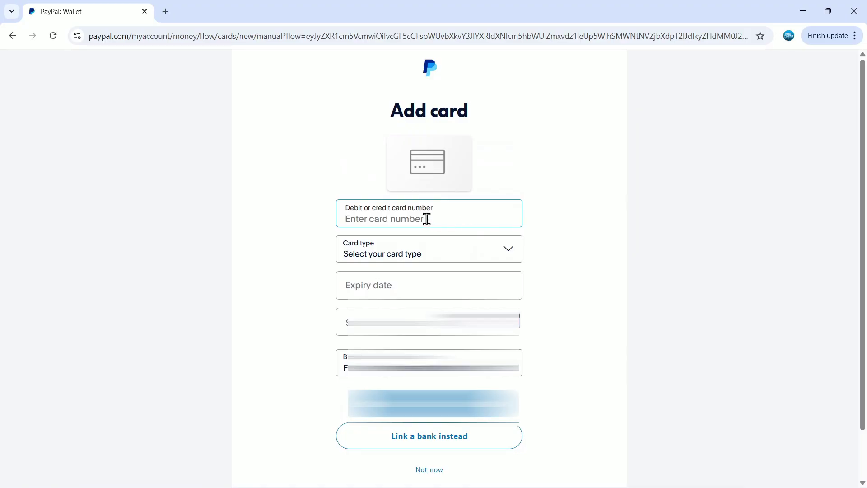
scroll(452, 249, down, 2)
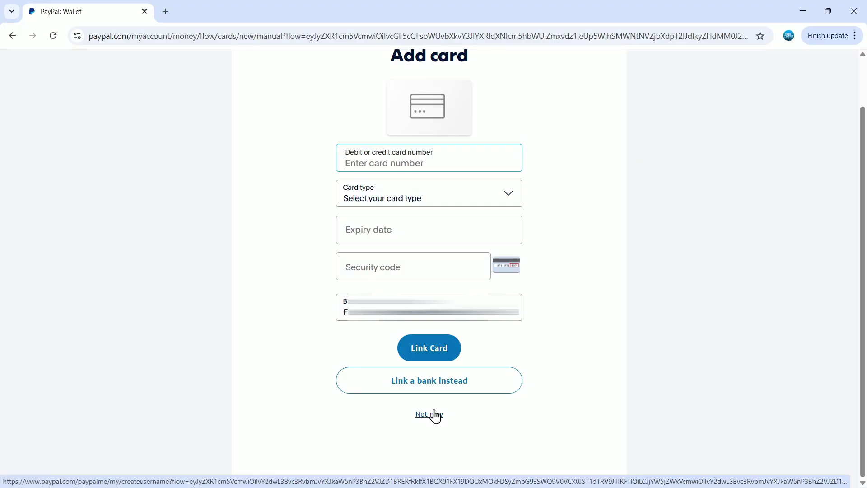
click(435, 415)
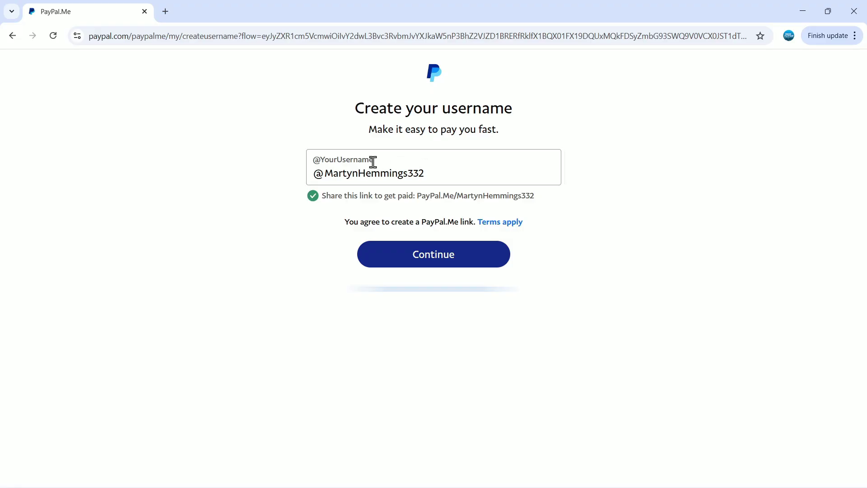
Step: Keep the suggested PayPal.Me username, check its share link, and submit it
drag(371, 164, 358, 153)
click(527, 160)
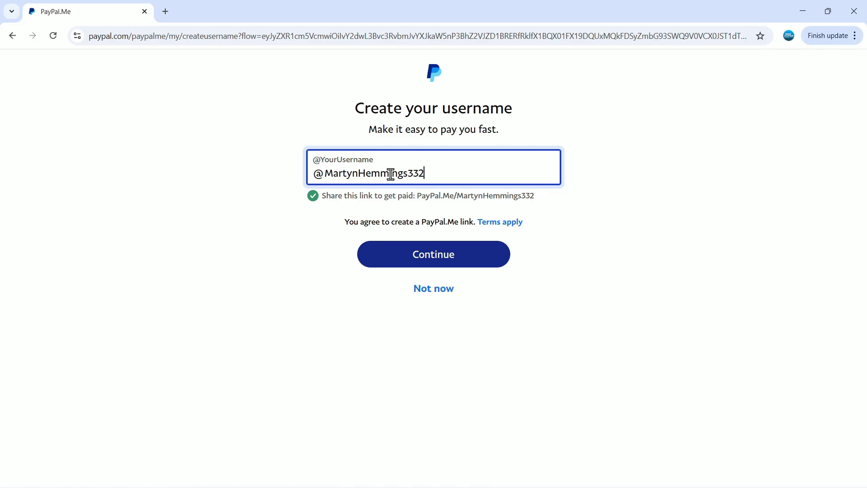
drag(417, 197, 532, 196)
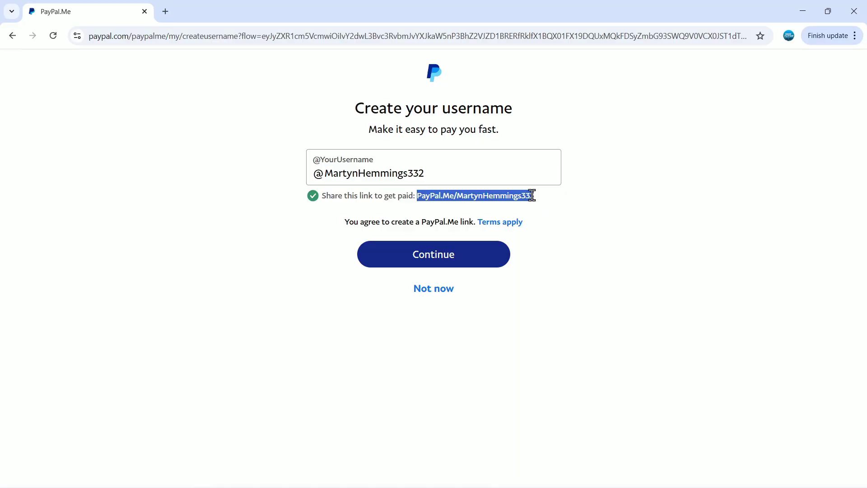
drag(532, 195, 532, 197)
click(490, 266)
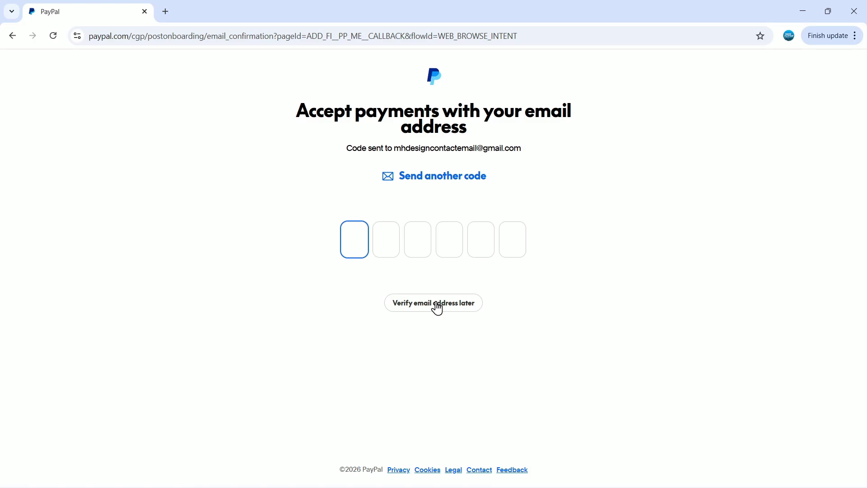
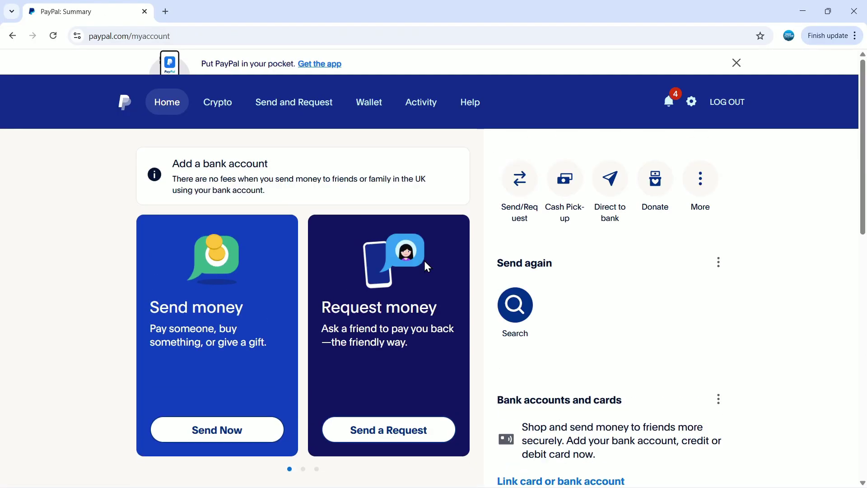
Step: Enter the six-digit verification code received by email
scroll(392, 334, down, 5)
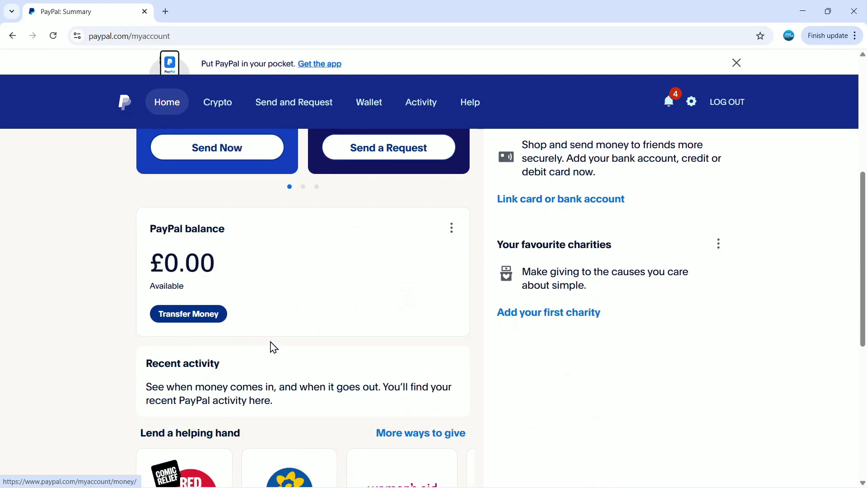
scroll(301, 313, up, 5)
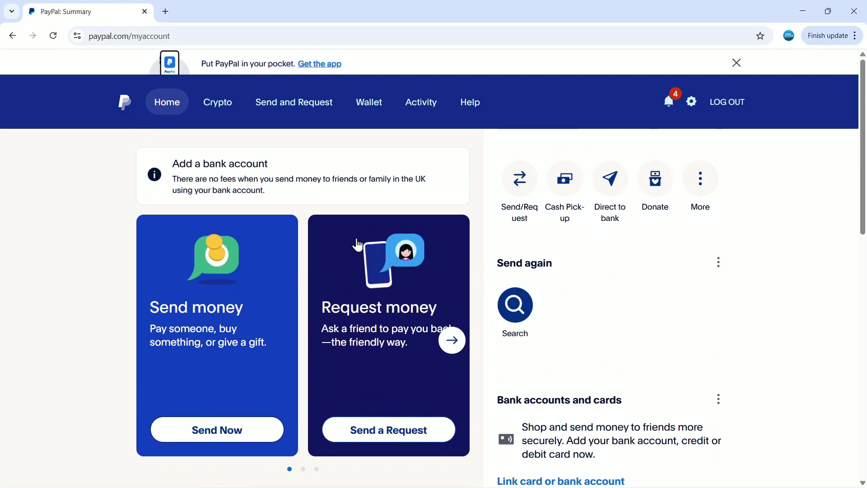
scroll(345, 199, down, 7)
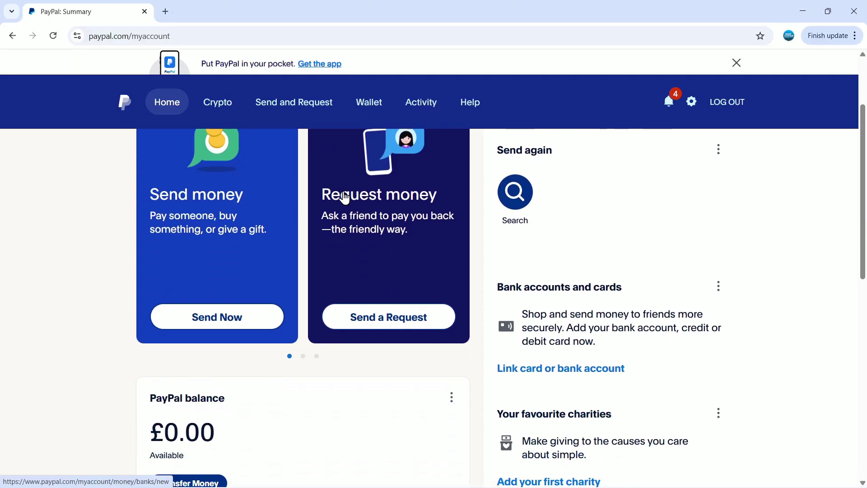
scroll(269, 334, up, 7)
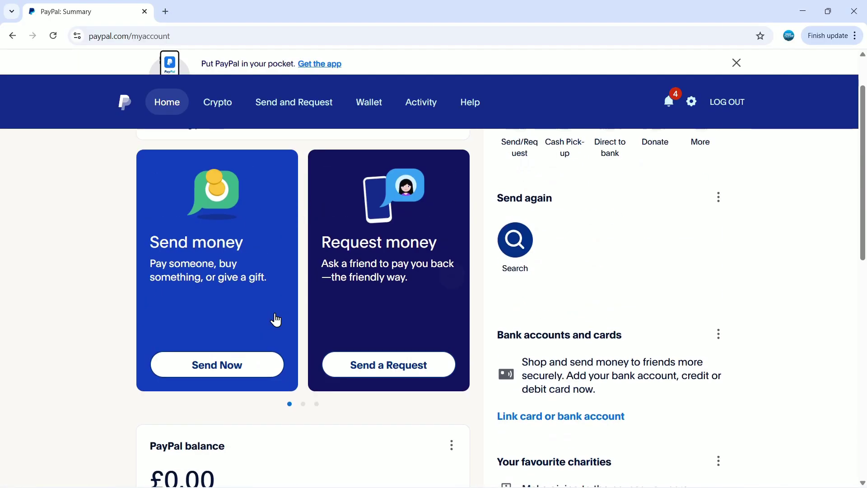